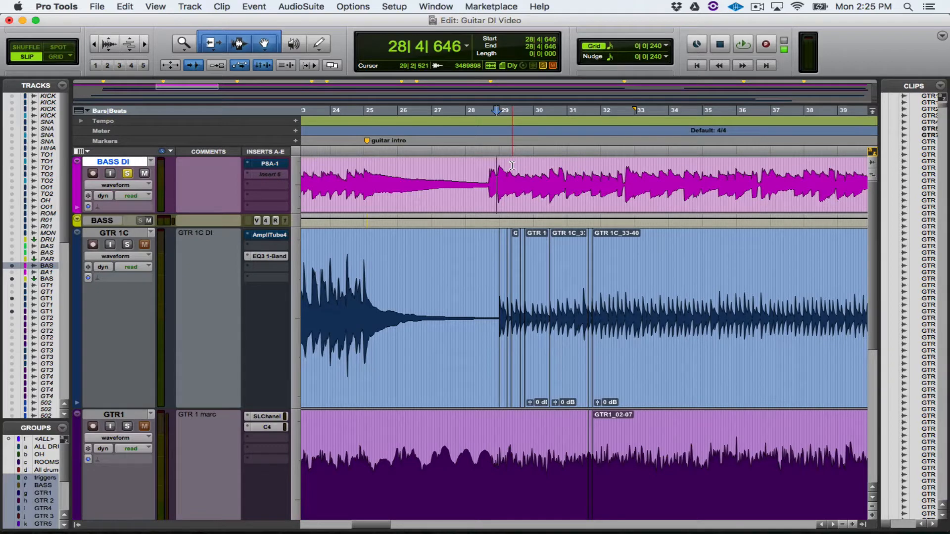
Step: Play the soloed BASS DI track from 28|4|646, and switch the solo to GTR 1C to hear it from the same spot
{"action": "key", "text": "space"}
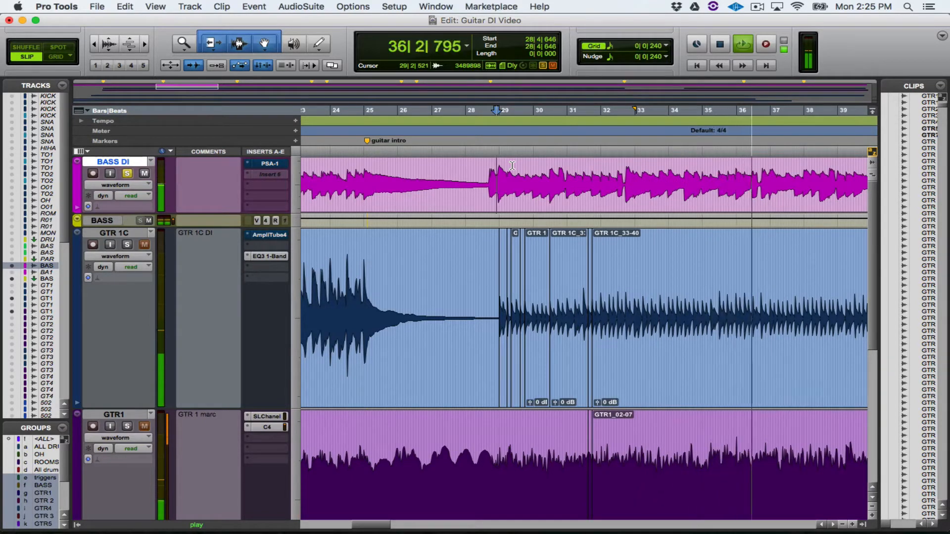
{"action": "key", "text": "space"}
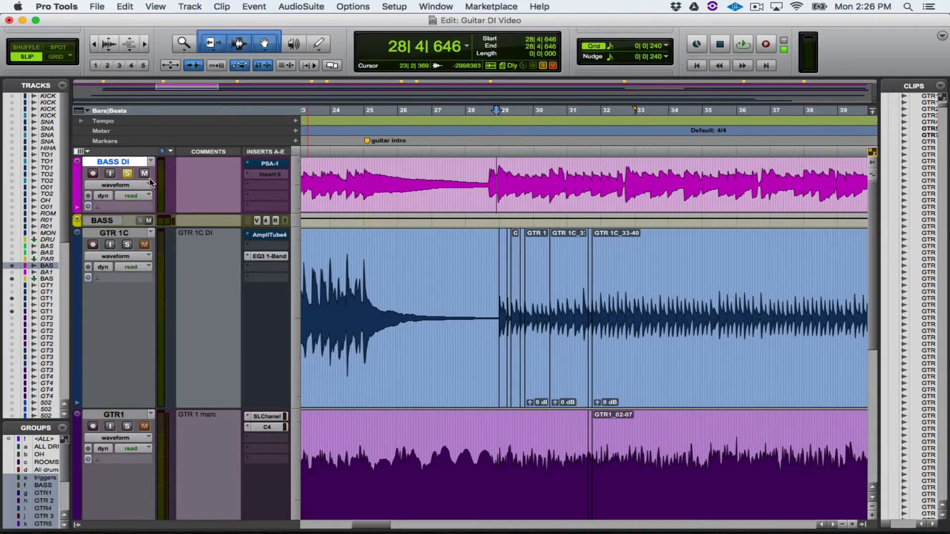
{"action": "left_click", "coordinate": [127, 173]}
{"action": "left_click", "coordinate": [127, 244]}
{"action": "key", "text": "space"}
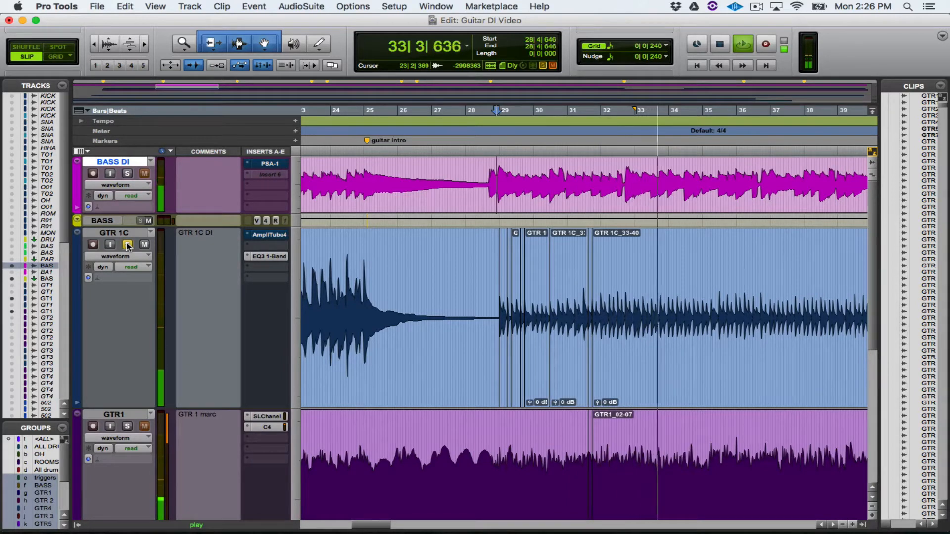
{"action": "key", "text": "space"}
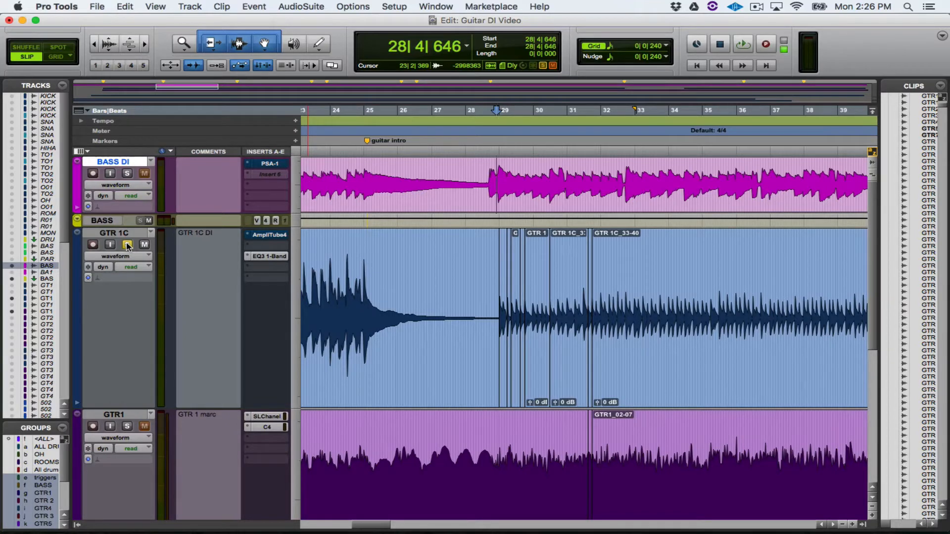
Step: Unsolo GTR 1C, solo GTR1, and play it from 28|4|646
{"action": "left_click", "coordinate": [127, 244]}
{"action": "left_click", "coordinate": [128, 426]}
{"action": "key", "text": "space"}
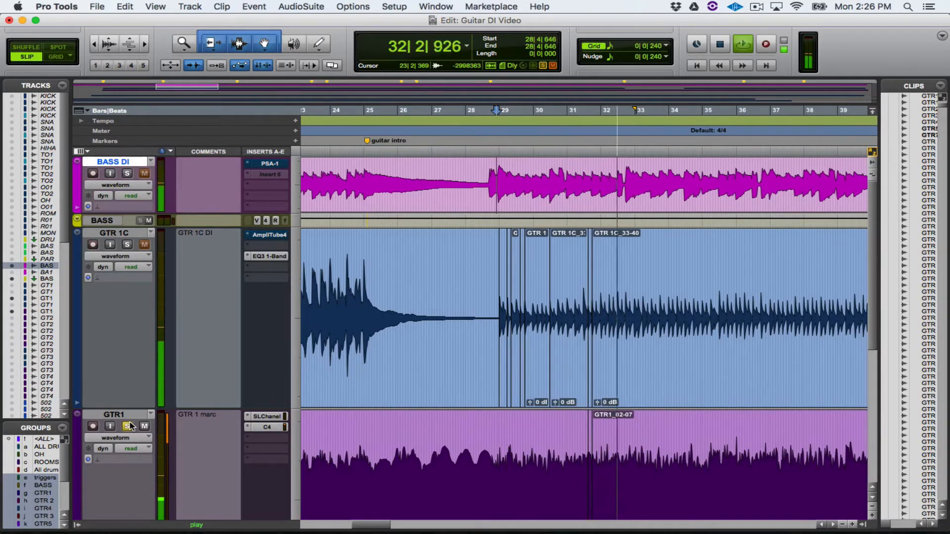
{"action": "key", "text": "space"}
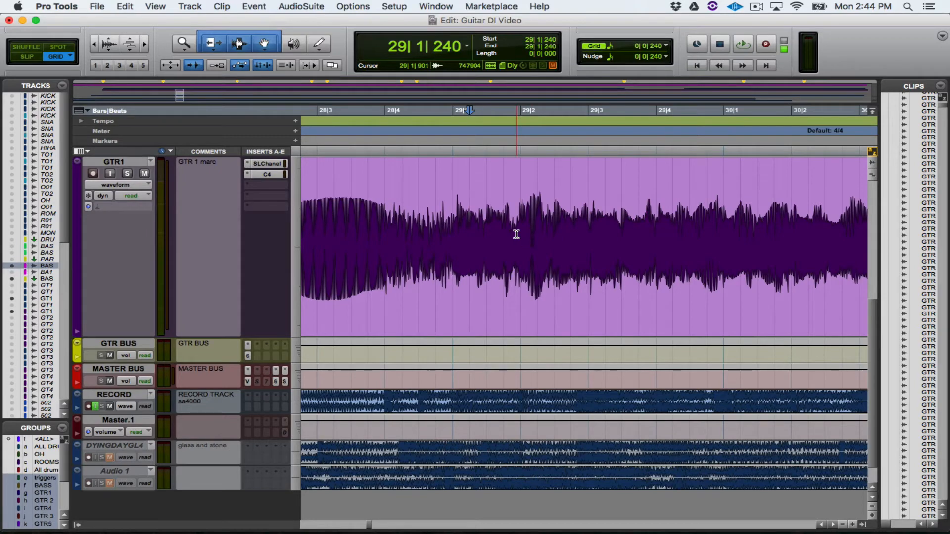
Step: Inspect the GTR1 waveform around bars 29 to 33, and play the track soloed from 29|1|240
{"action": "scroll", "coordinate": [515, 231], "scroll_direction": "right", "scroll_amount": 5}
{"action": "scroll", "coordinate": [497, 228], "scroll_direction": "right", "scroll_amount": 15}
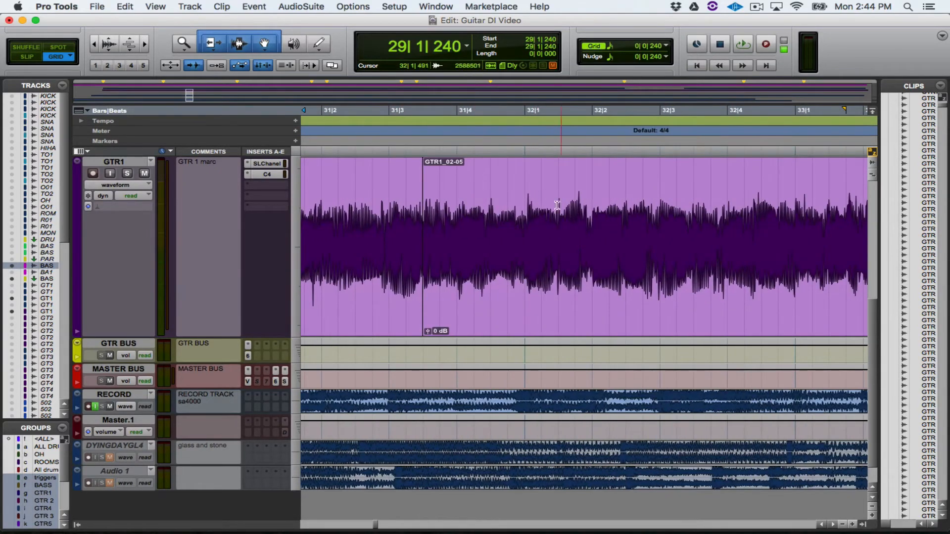
{"action": "scroll", "coordinate": [414, 217], "scroll_direction": "left", "scroll_amount": 13}
{"action": "scroll", "coordinate": [415, 216], "scroll_direction": "left", "scroll_amount": 10}
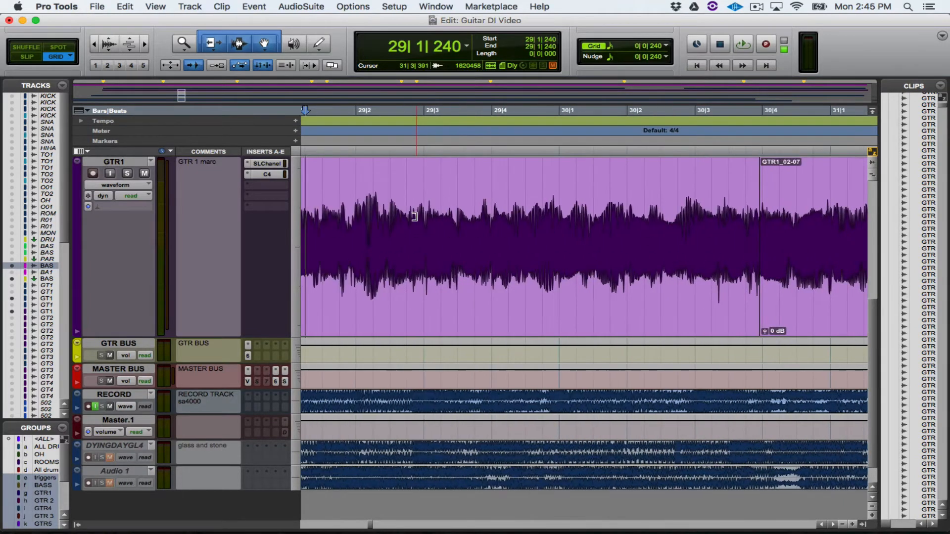
{"action": "left_click", "coordinate": [130, 173]}
{"action": "key", "text": "space"}
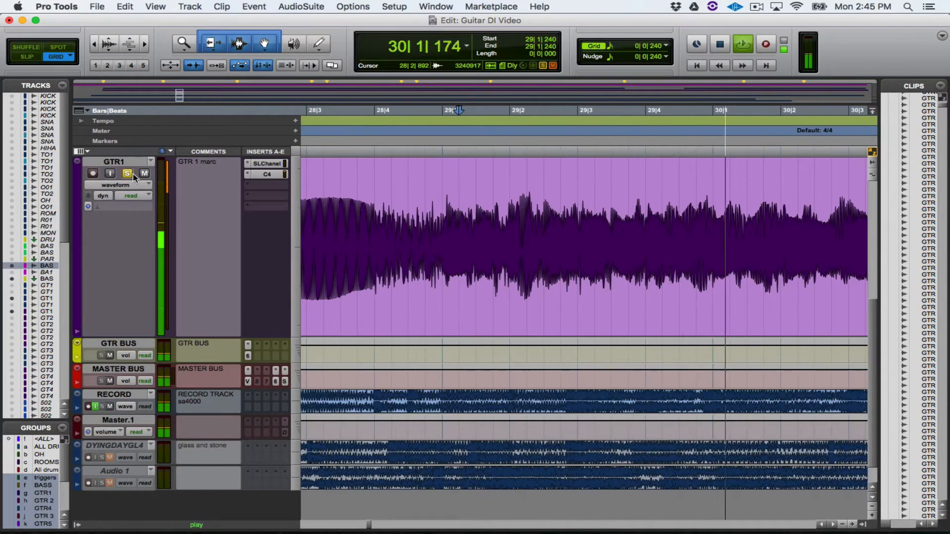
{"action": "key", "text": "super+bracketleft"}
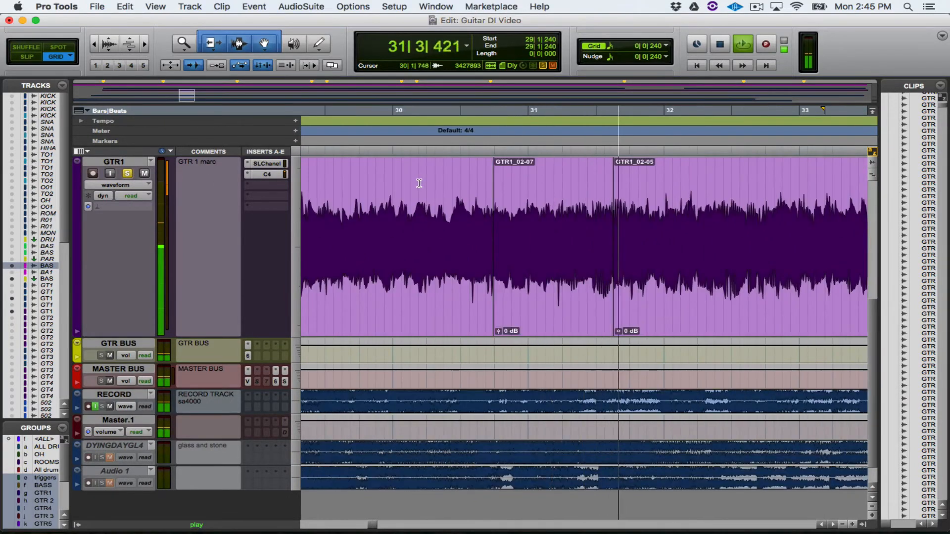
{"action": "key", "text": "space"}
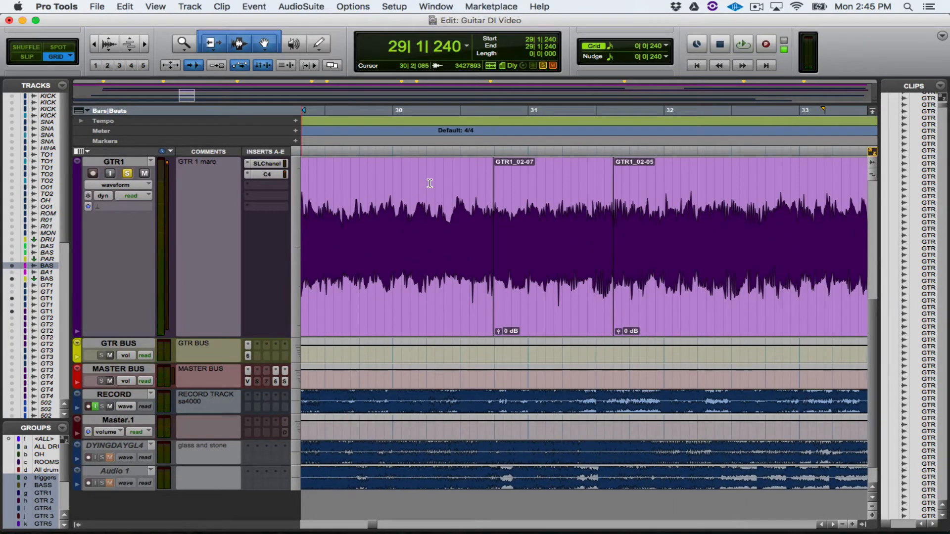
Step: Switch the solo from GTR1 to the GTR 1C DI track and play it from 29|4|720
{"action": "left_click", "coordinate": [386, 210]}
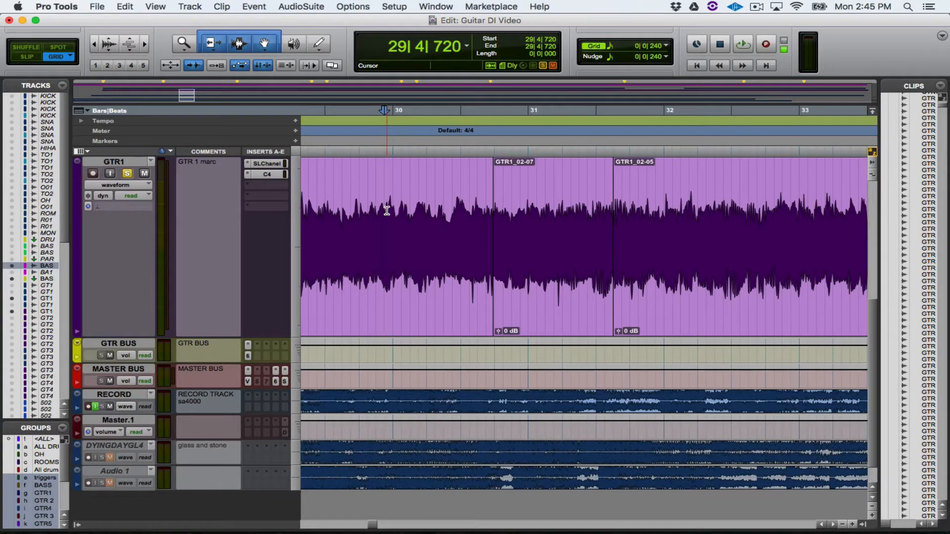
{"action": "scroll", "coordinate": [386, 210], "scroll_direction": "up", "scroll_amount": 3}
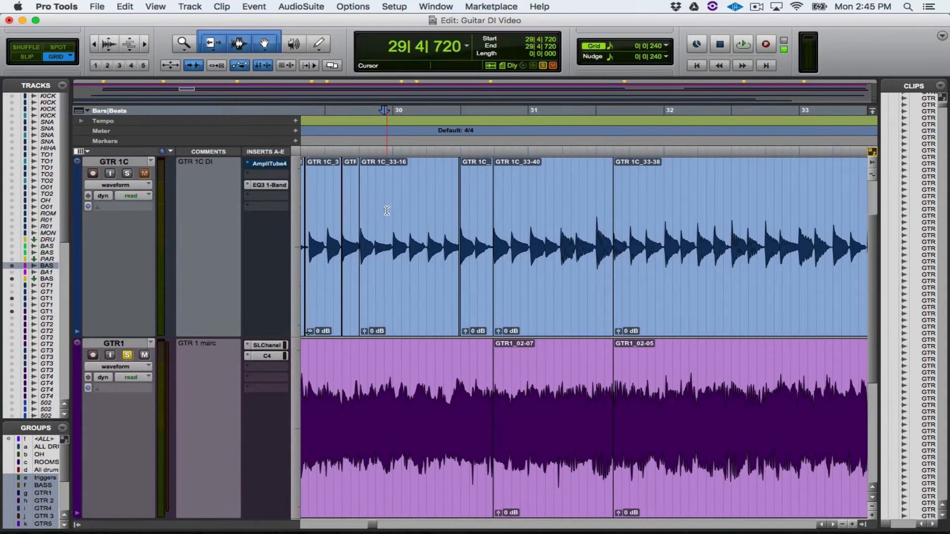
{"action": "key", "text": "super+bracketright"}
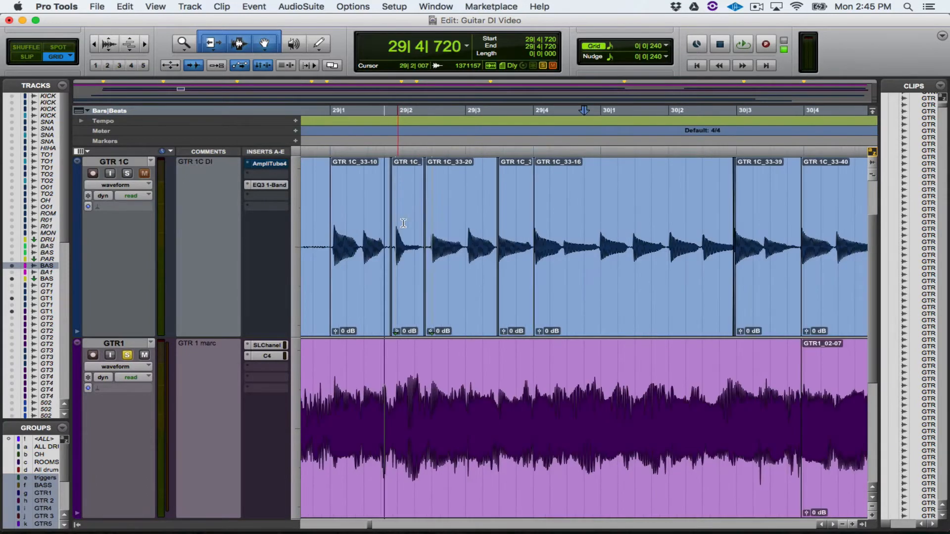
{"action": "key", "text": "super+bracketright"}
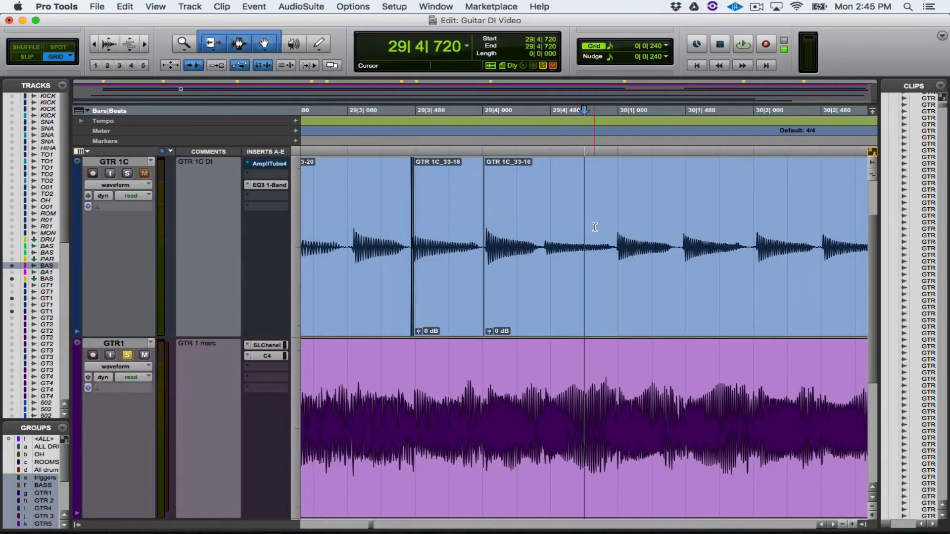
{"action": "left_click", "coordinate": [127, 355]}
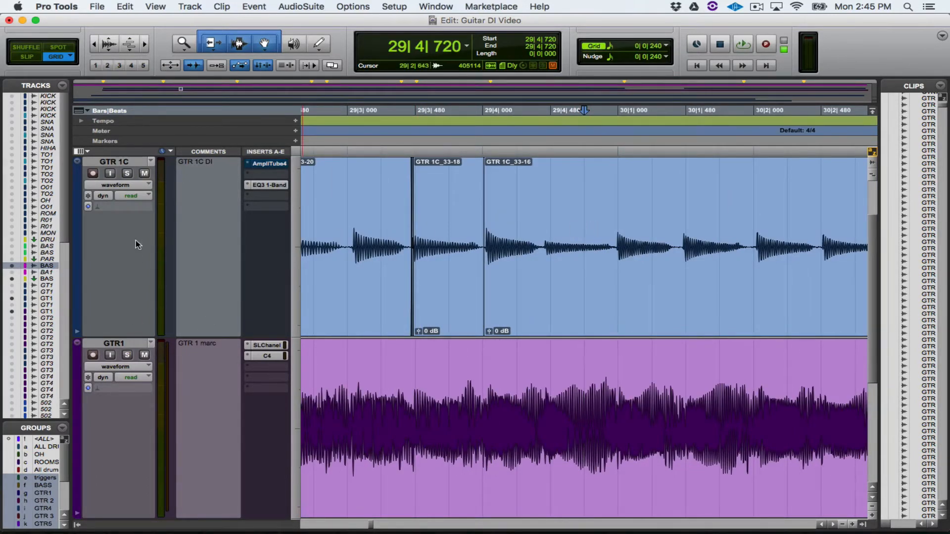
{"action": "left_click", "coordinate": [127, 173]}
{"action": "key", "text": "space"}
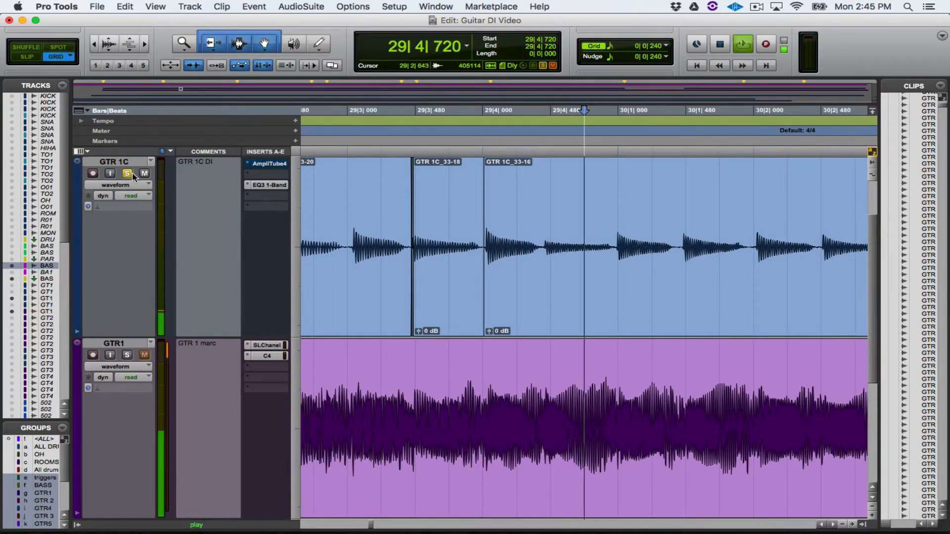
{"action": "key", "text": "r"}
{"action": "key", "text": "r"}
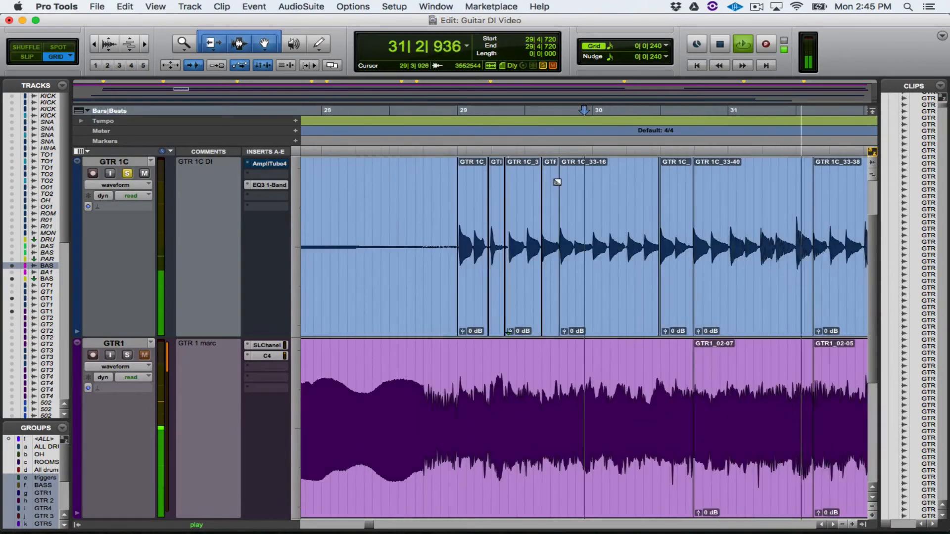
{"action": "key", "text": "space"}
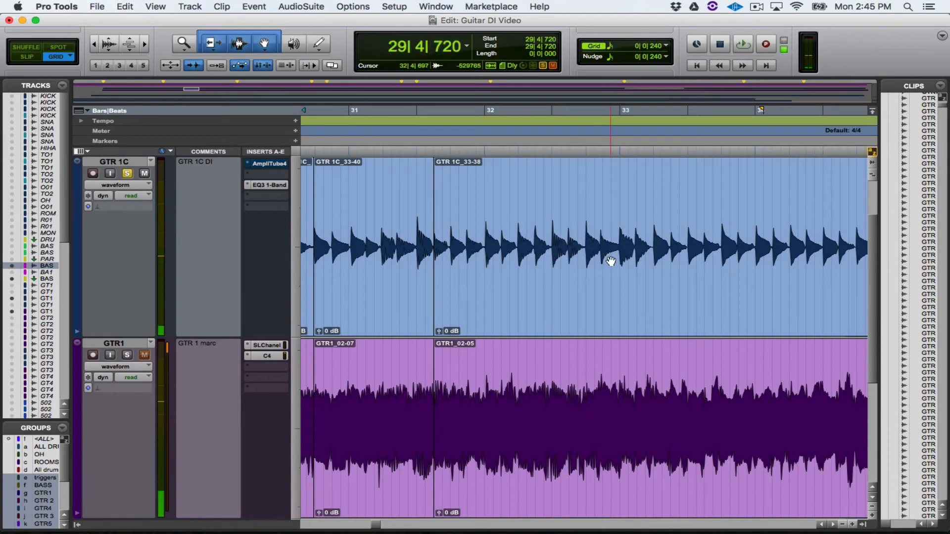
Step: Try splitting the GTR 1C and GTR1 clips at 32|4|480 and 33|3|720, and undo both splits
{"action": "left_click", "coordinate": [550, 243]}
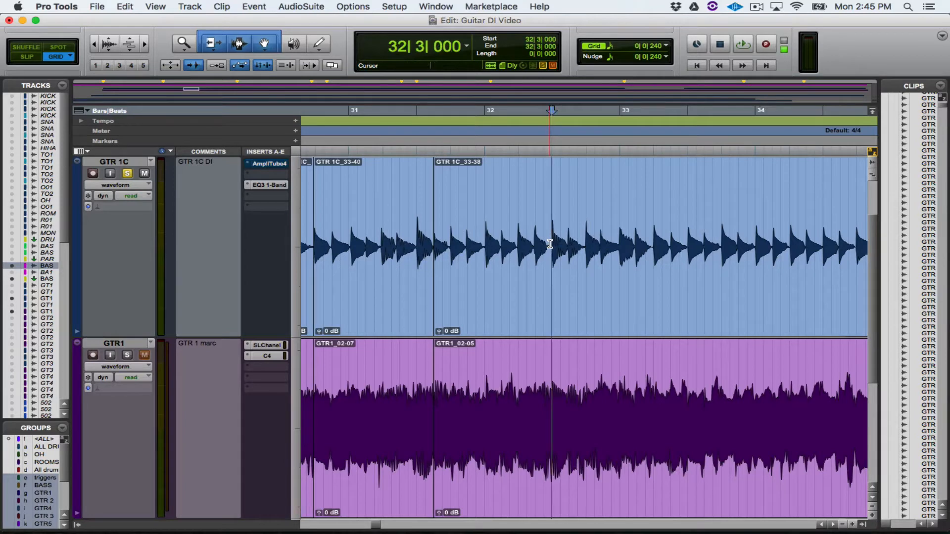
{"action": "left_click", "coordinate": [587, 226]}
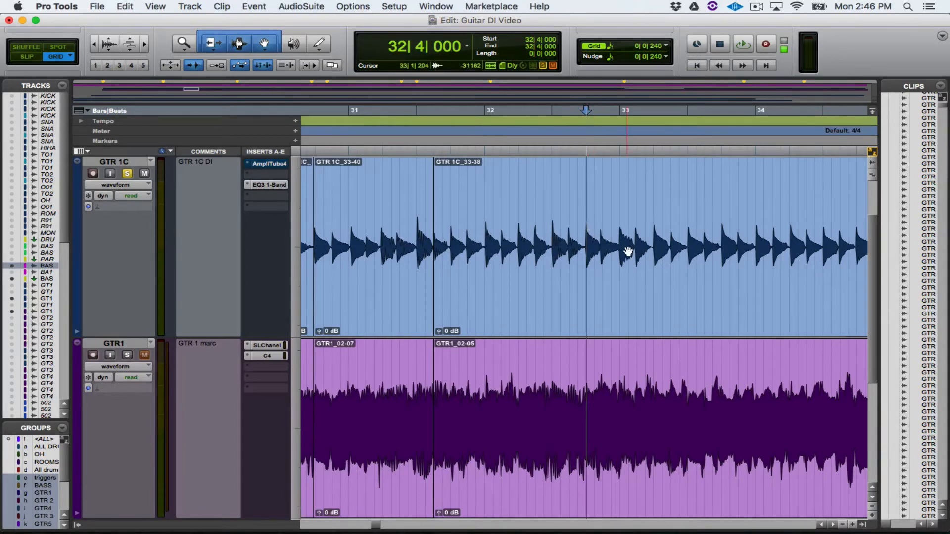
{"action": "left_click", "coordinate": [627, 252]}
{"action": "left_click", "coordinate": [601, 231]}
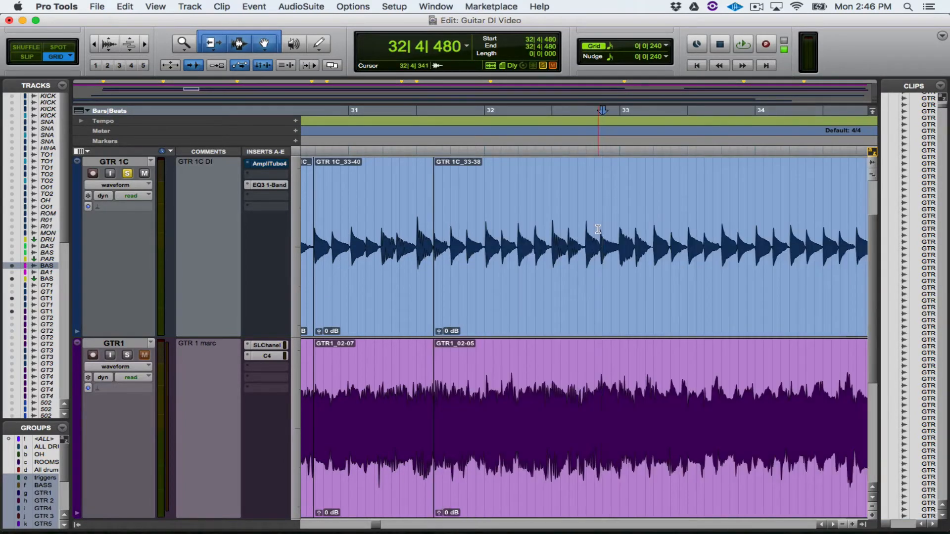
{"action": "key", "text": "b"}
{"action": "left_click", "coordinate": [713, 232]}
{"action": "key", "text": "b"}
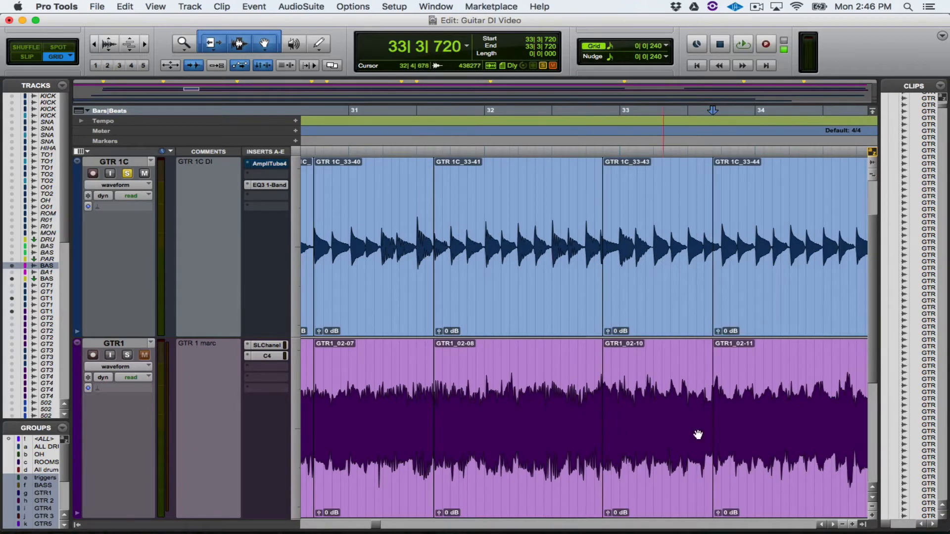
{"action": "key", "text": "super+z"}
{"action": "key", "text": "super+z"}
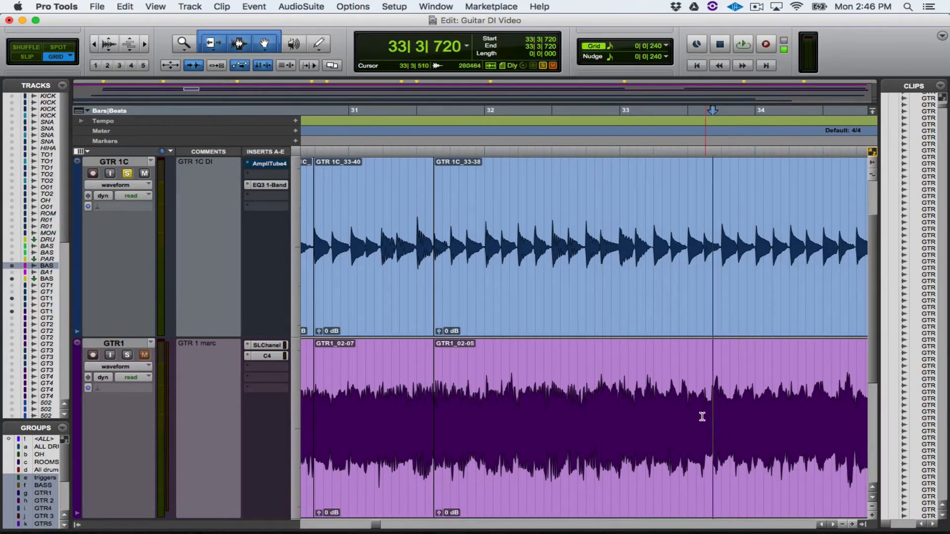
Step: Split the GTR 1C and GTR1 clips at the DI note transient at 32|2|946, just before beat 32|3
{"action": "left_click", "coordinate": [538, 223]}
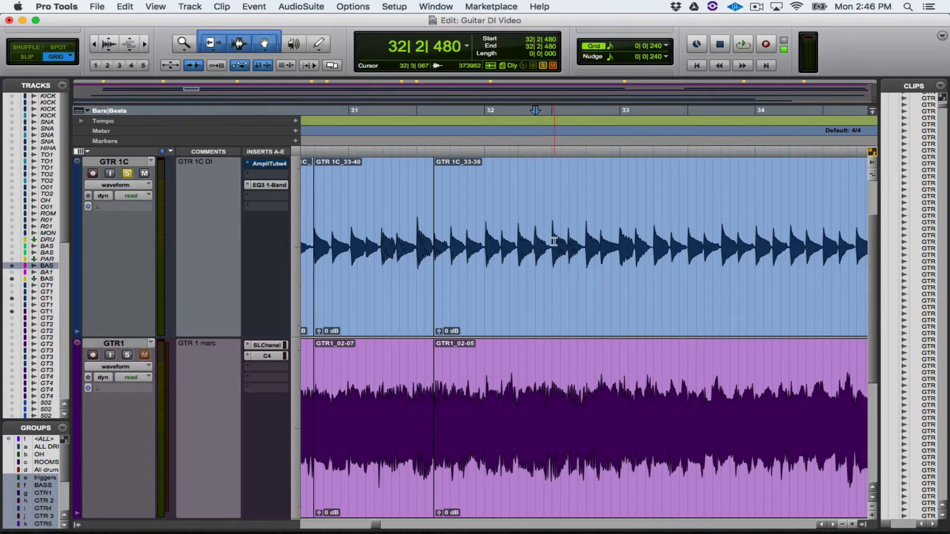
{"action": "key", "text": "super+bracketright"}
{"action": "key", "text": "super+bracketright"}
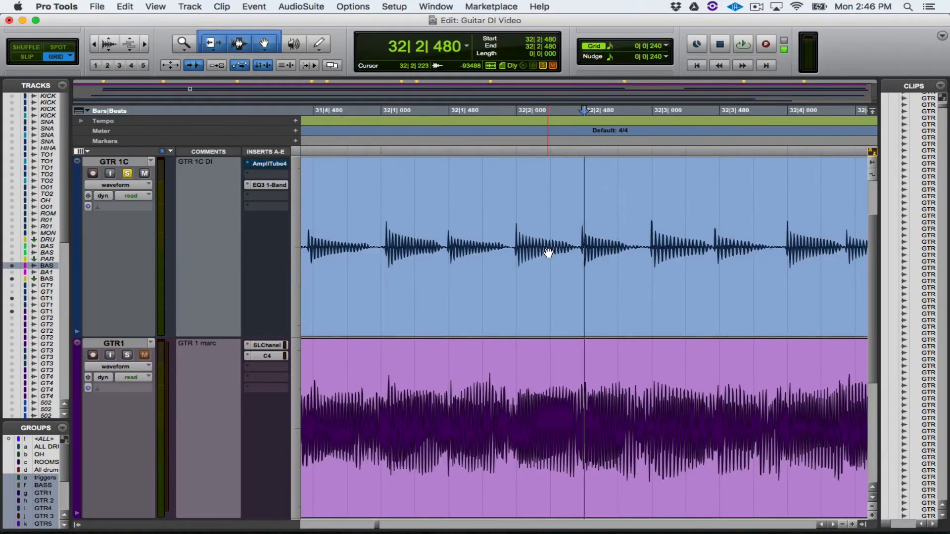
{"action": "left_click", "coordinate": [544, 223]}
{"action": "key", "text": "Tab"}
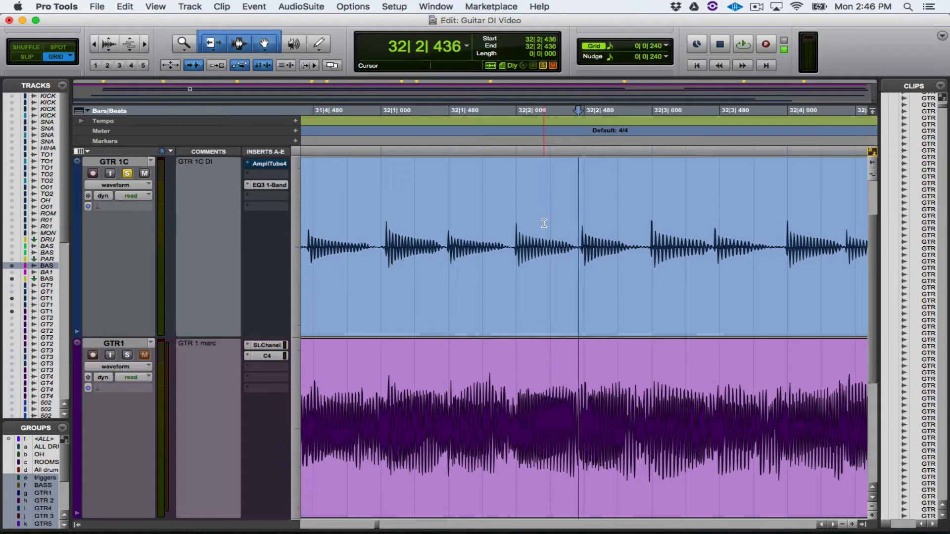
{"action": "key", "text": "Tab"}
{"action": "key", "text": "b"}
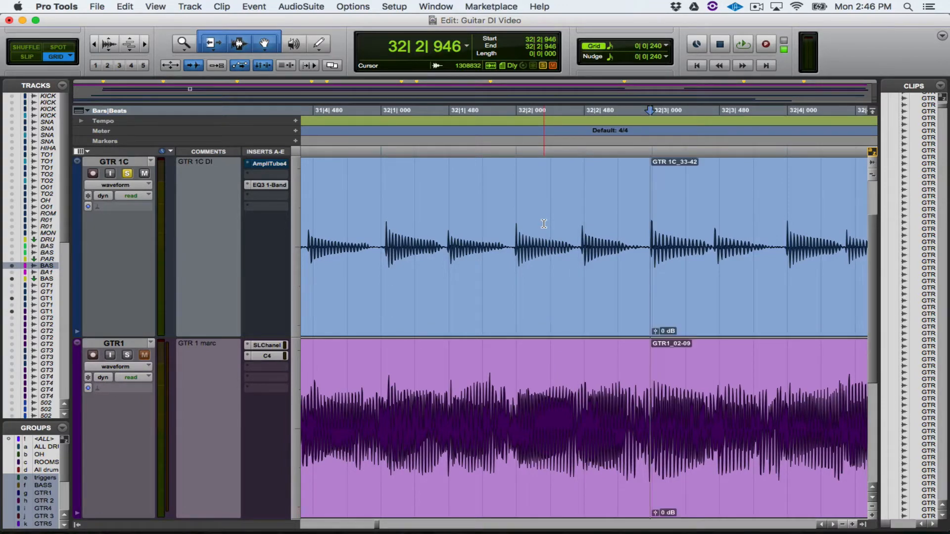
Step: Split both guitar clips again at 32|3|240 and move the short piece between the cuts onto the grid at 32|3|000
{"action": "key", "text": "Tab"}
{"action": "left_click", "coordinate": [698, 240]}
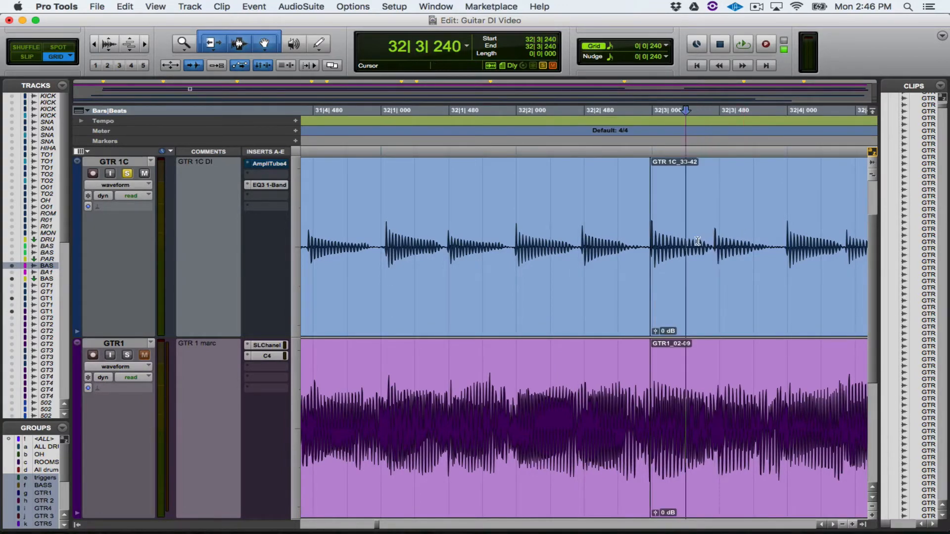
{"action": "key", "text": "b"}
{"action": "left_click", "coordinate": [671, 282]}
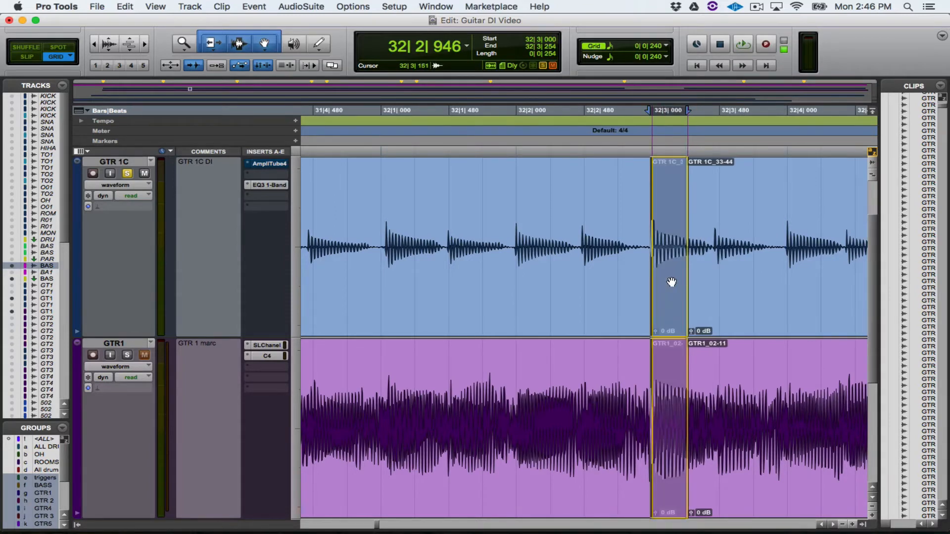
{"action": "left_click_drag", "start_coordinate": [671, 282], "coordinate": [672, 282]}
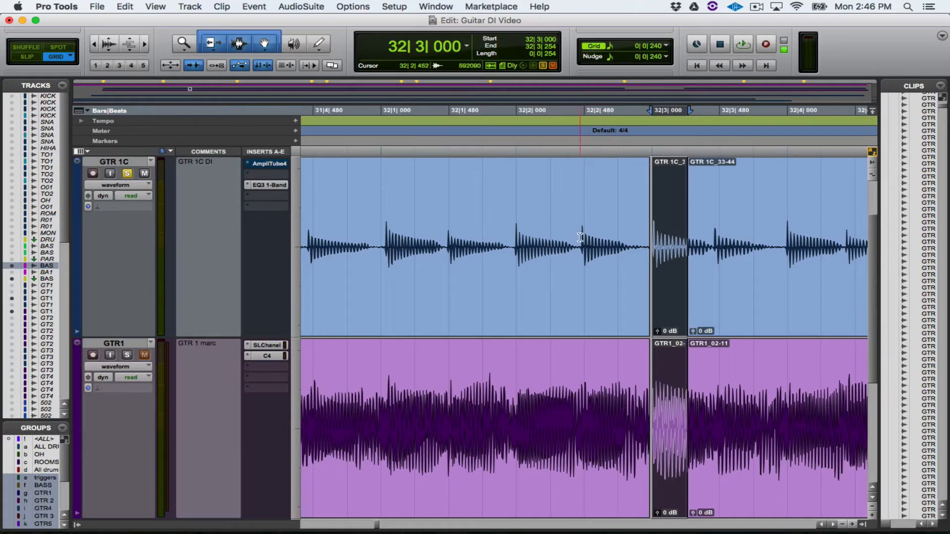
{"action": "scroll", "coordinate": [684, 267], "scroll_direction": "down", "scroll_amount": 1}
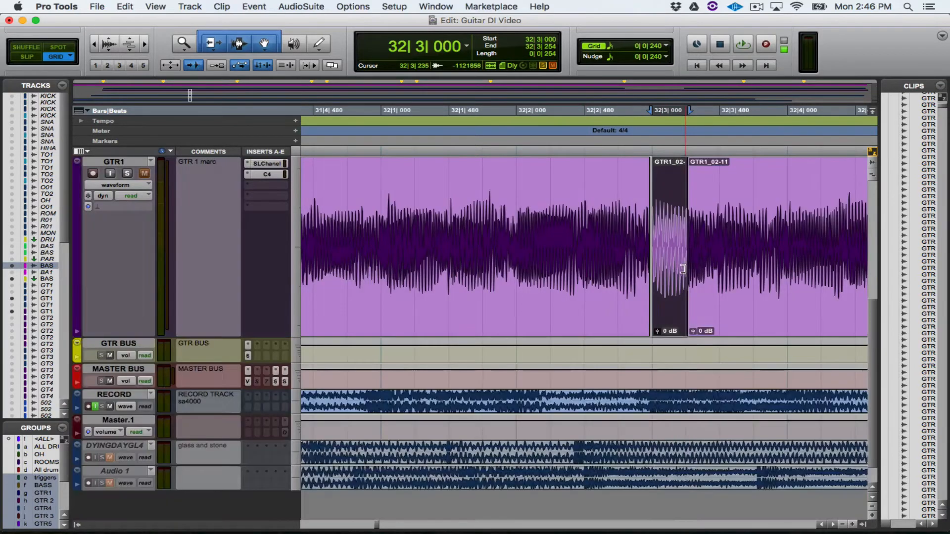
{"action": "scroll", "coordinate": [682, 266], "scroll_direction": "up", "scroll_amount": 1}
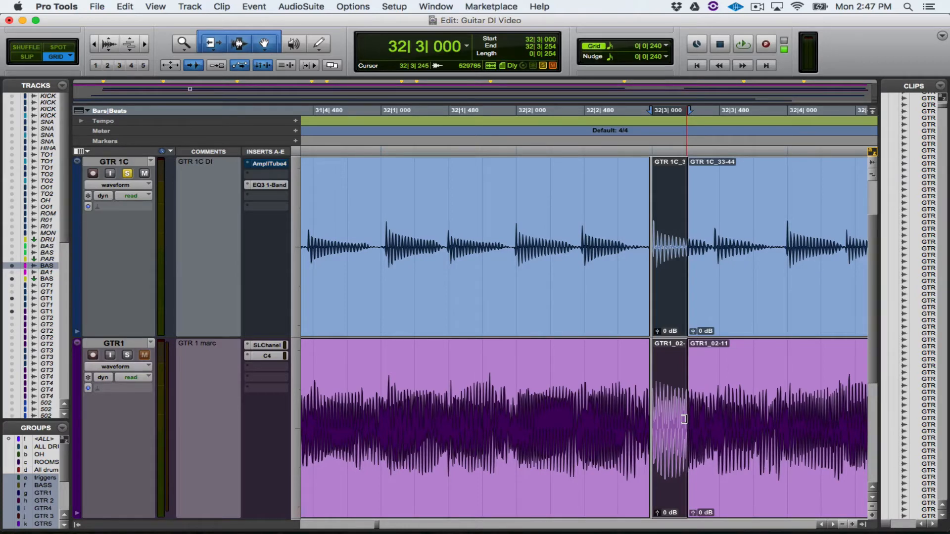
{"action": "scroll", "coordinate": [524, 287], "scroll_direction": "up", "scroll_amount": 1}
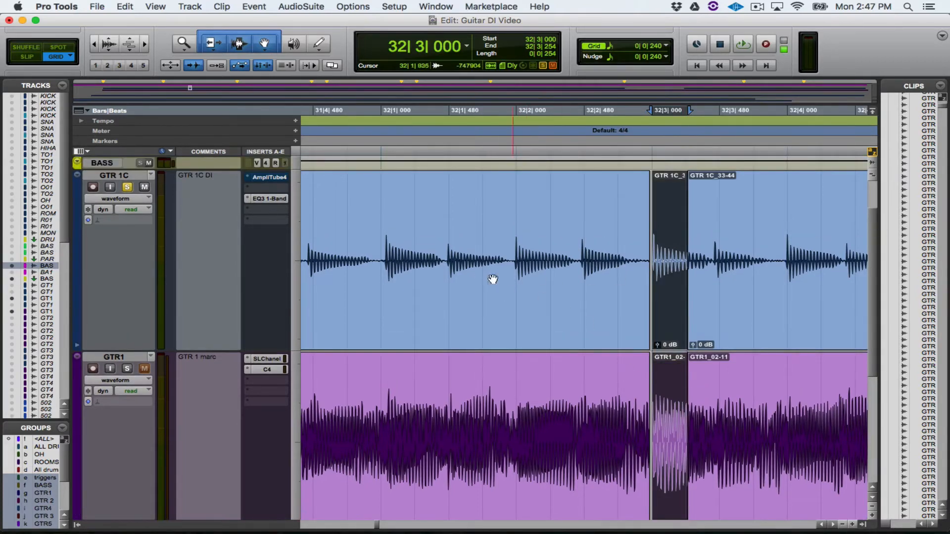
{"action": "key", "text": "r"}
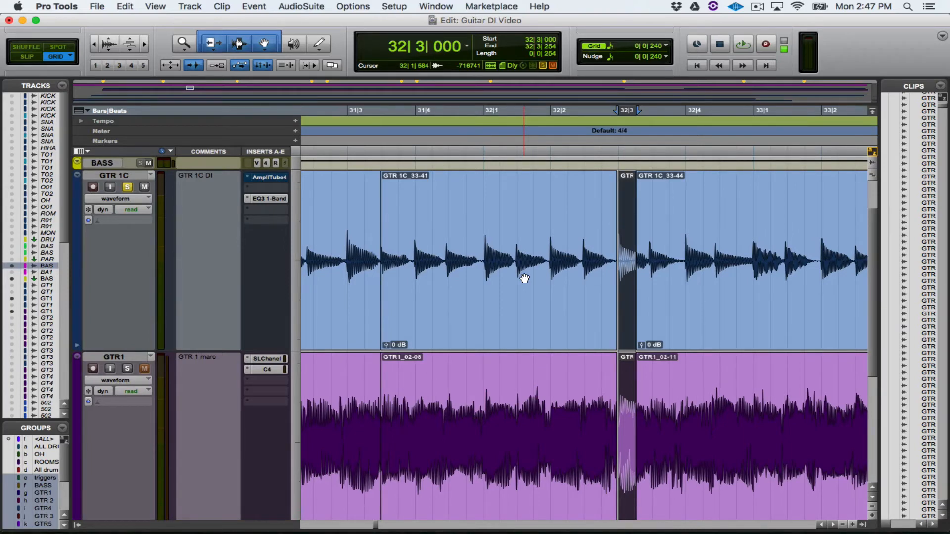
Step: Open AmpliTube 4 on the GTR 1C track, audition the DI with it bypassed, and take it out of bypass for playback from 32|3|000
{"action": "left_click", "coordinate": [270, 179]}
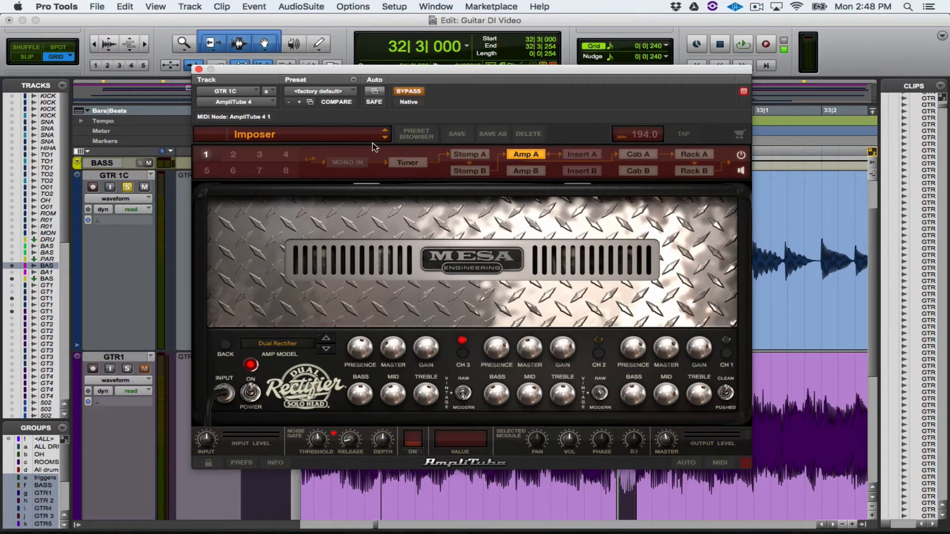
{"action": "key", "text": "space"}
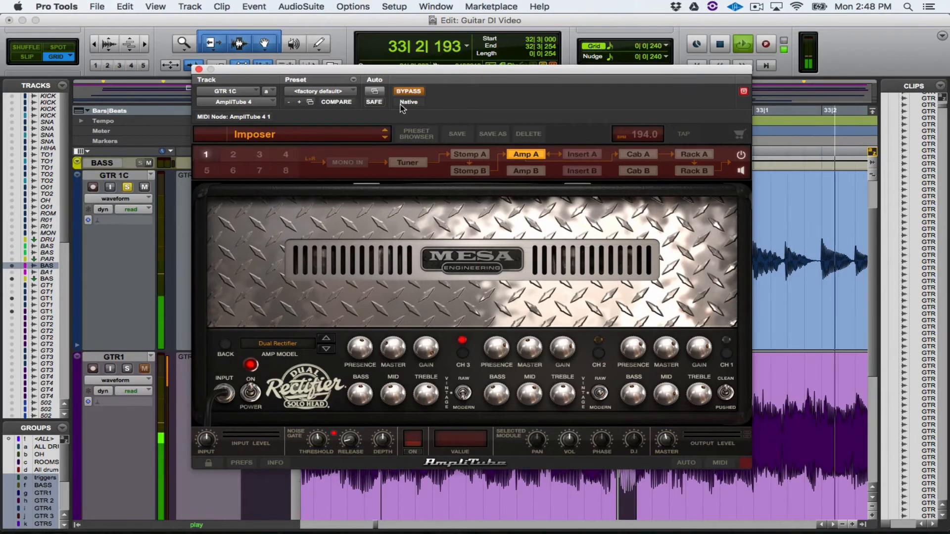
{"action": "key", "text": "space"}
{"action": "left_click", "coordinate": [410, 92]}
{"action": "key", "text": "space"}
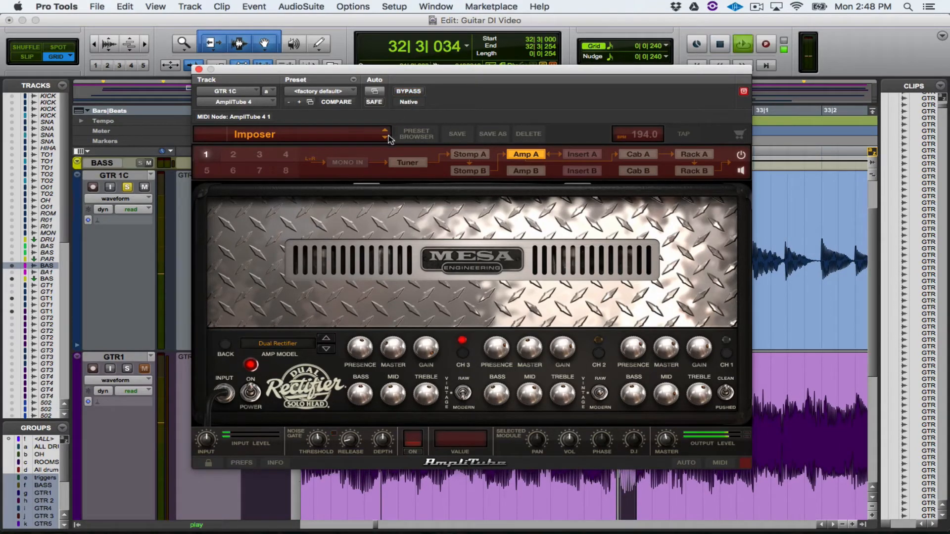
Step: Step forward through the AmpliTube presets from Imposer to Prompt Clean during playback, stop playback and close the plug-in
{"action": "left_click", "coordinate": [385, 140]}
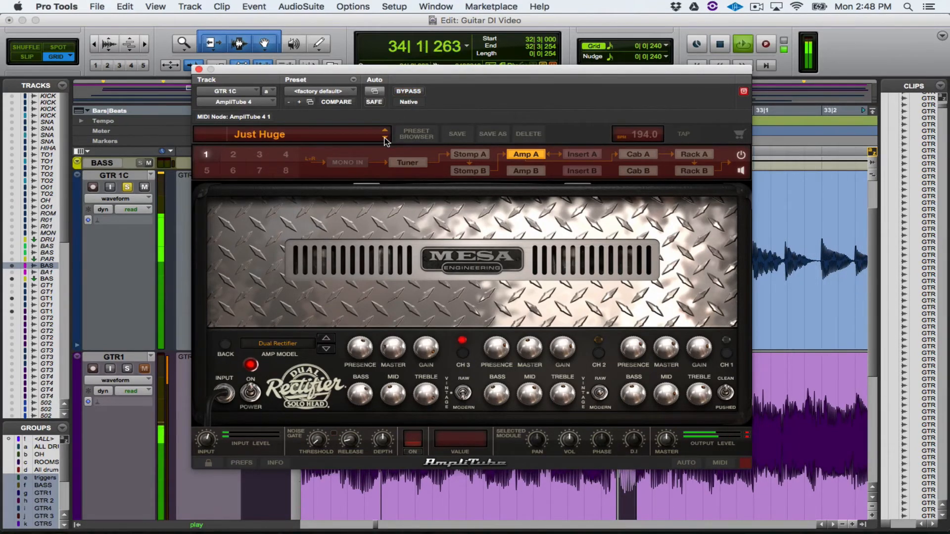
{"action": "left_click", "coordinate": [385, 140]}
{"action": "left_click", "coordinate": [385, 140]}
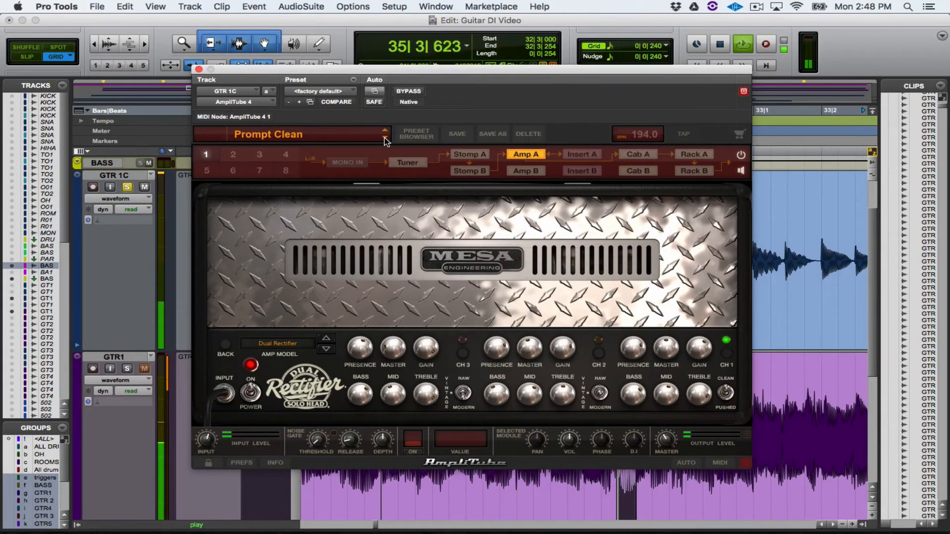
{"action": "key", "text": "space"}
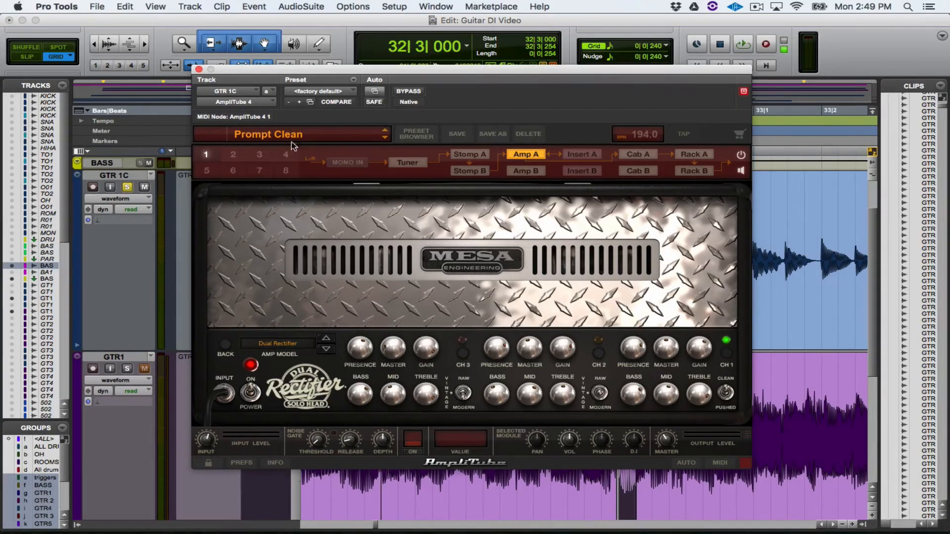
{"action": "left_click", "coordinate": [198, 69]}
Step: Open SansAmp PSA-1 on the BASS DI track, solo that track and audition it from 32|3|000 with the plug-in bypassed
{"action": "scroll", "coordinate": [225, 254], "scroll_direction": "up", "scroll_amount": 2}
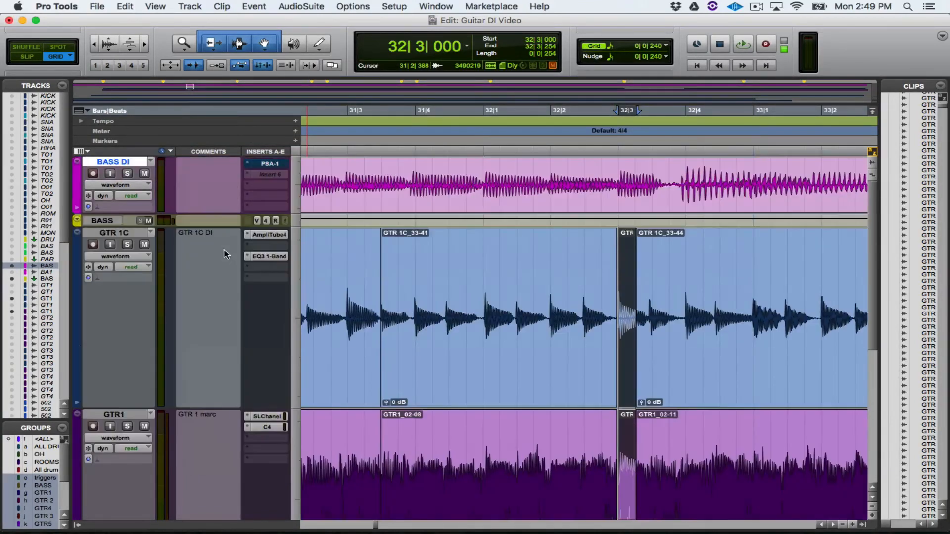
{"action": "left_click", "coordinate": [269, 163]}
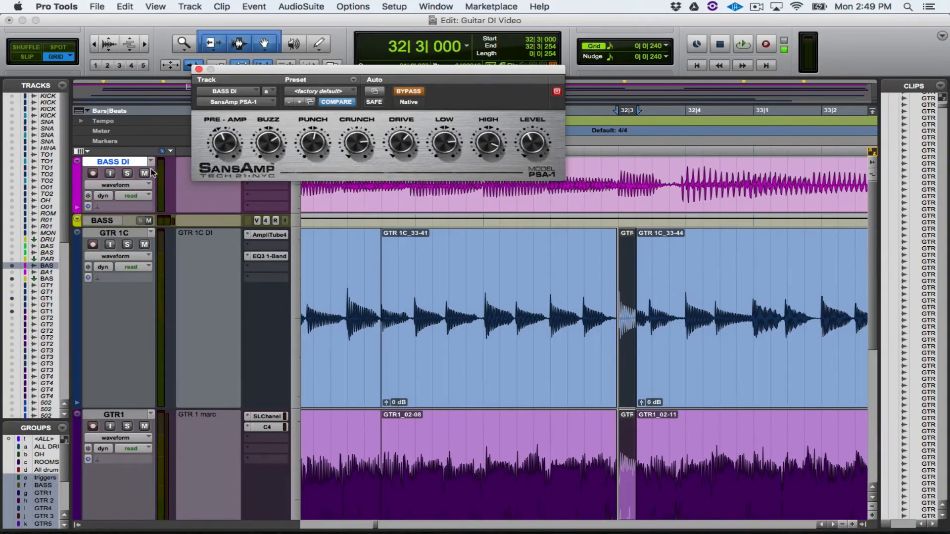
{"action": "left_click", "coordinate": [126, 174]}
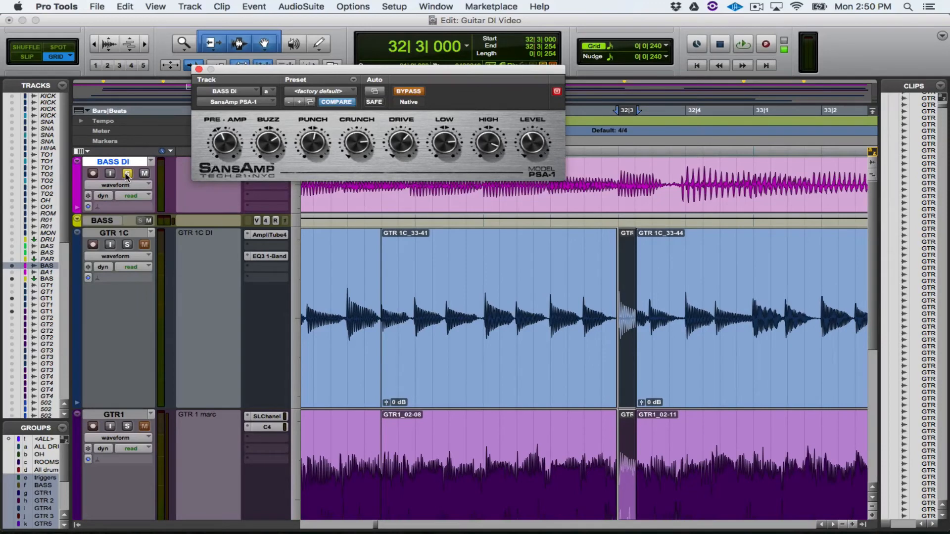
{"action": "key", "text": "space"}
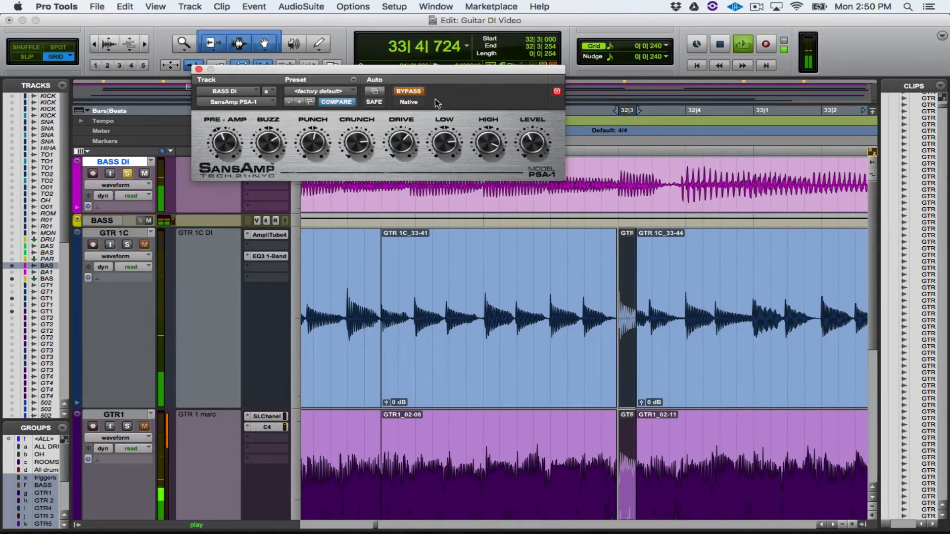
{"action": "key", "text": "space"}
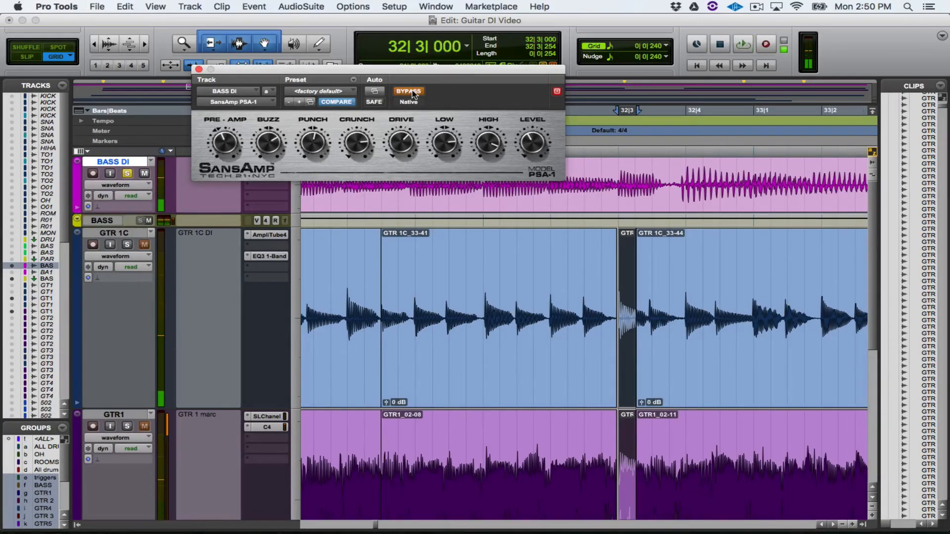
Step: Take SansAmp PSA-1 out of bypass and audition the soloed BASS DI track through it from 32|3|000
{"action": "left_click", "coordinate": [414, 94]}
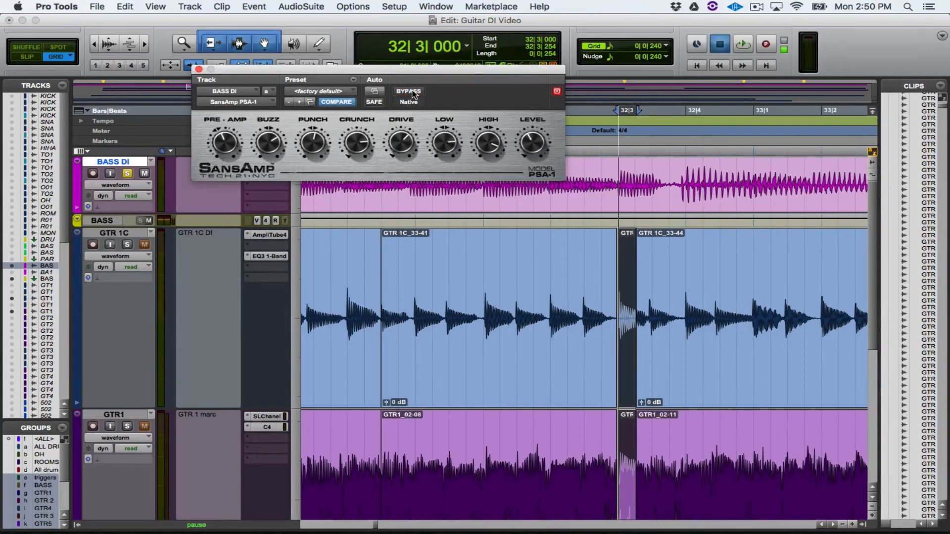
{"action": "key", "text": "space"}
{"action": "key", "text": "r"}
{"action": "key", "text": "r"}
{"action": "key", "text": "r"}
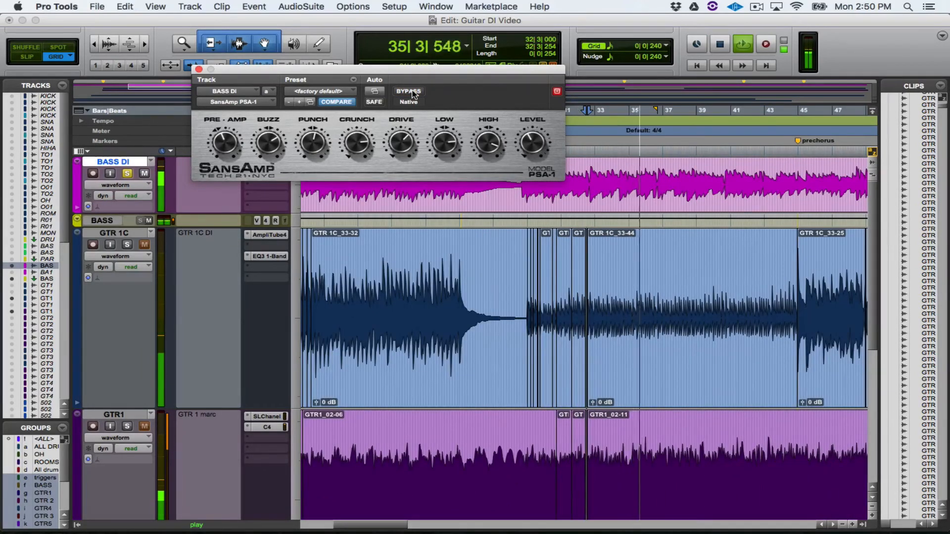
{"action": "key", "text": "space"}
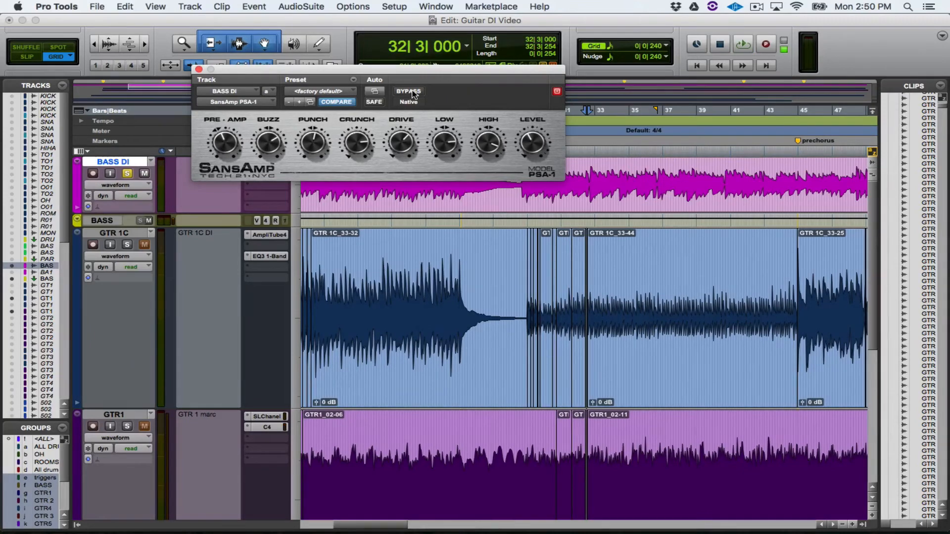